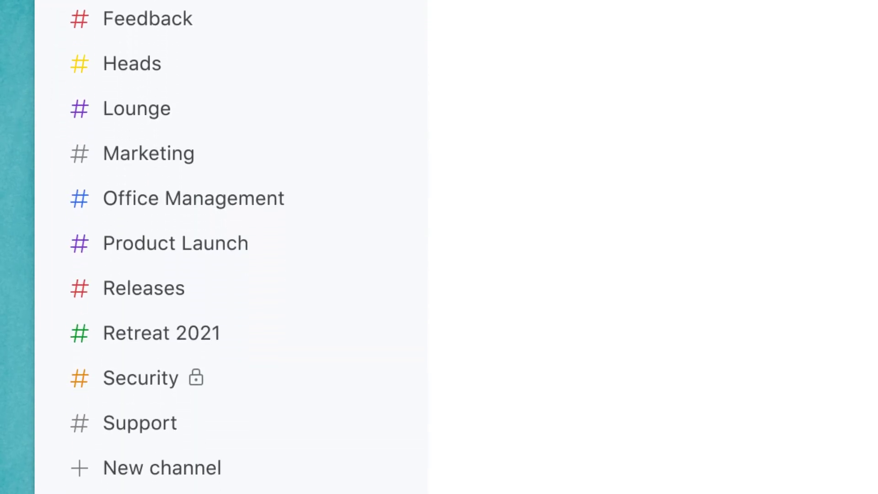
Step: Open the channels browser from the bottom of the Twist sidebar
{"action": "left_click", "coordinate": [106, 197]}
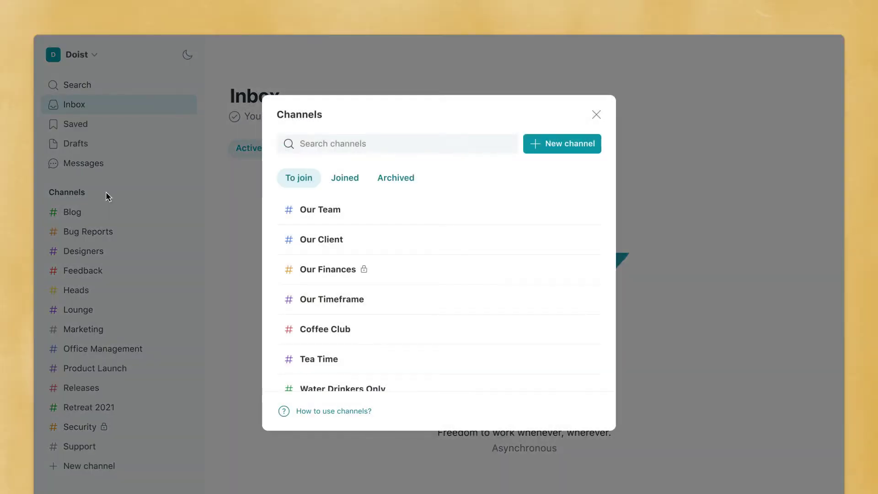
Step: Start a new channel, edit its name, and end with Privacy set back to Public after trying Private
{"action": "left_click", "coordinate": [562, 146]}
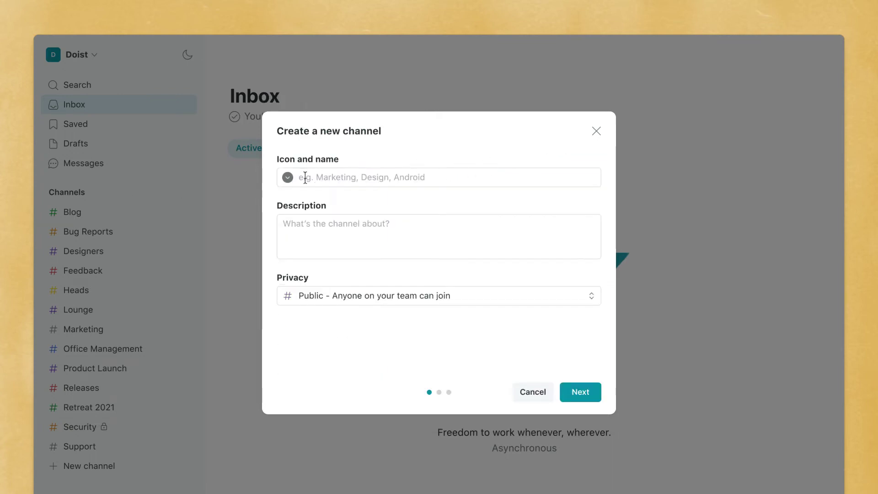
{"action": "type", "text": "Our Team's Project for Our Client This Month"}
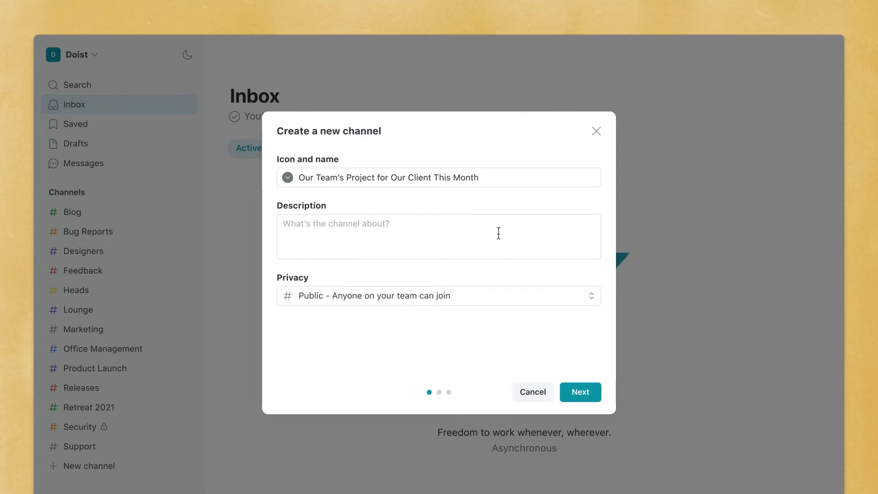
{"action": "left_click", "coordinate": [590, 296]}
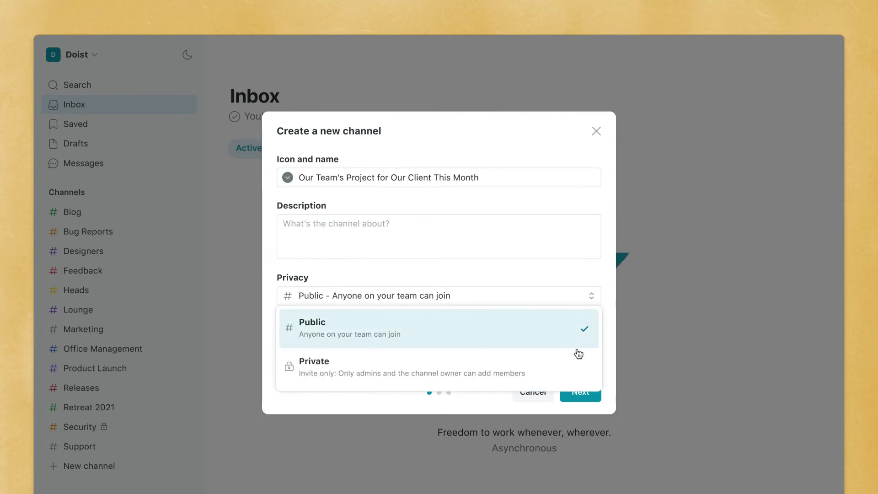
{"action": "left_click", "coordinate": [575, 371]}
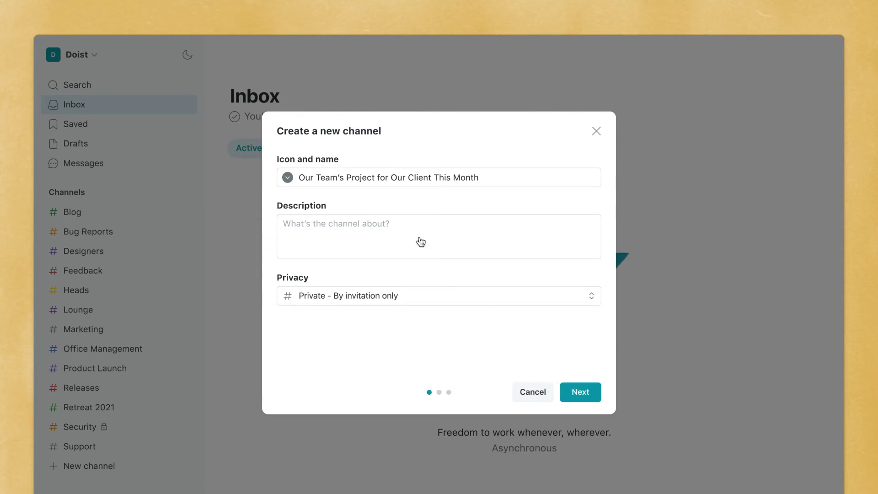
{"action": "left_click", "coordinate": [348, 180]}
{"action": "type", "text": "Secret"}
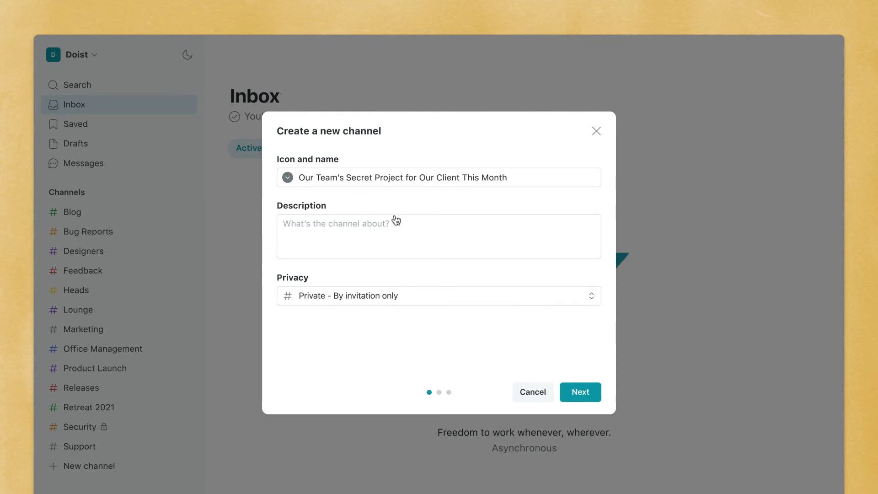
{"action": "left_click", "coordinate": [574, 298]}
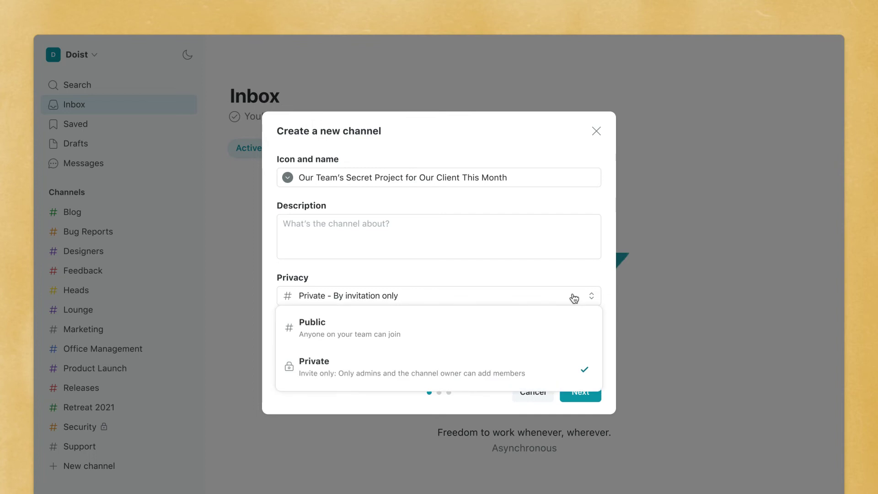
{"action": "left_click", "coordinate": [534, 323]}
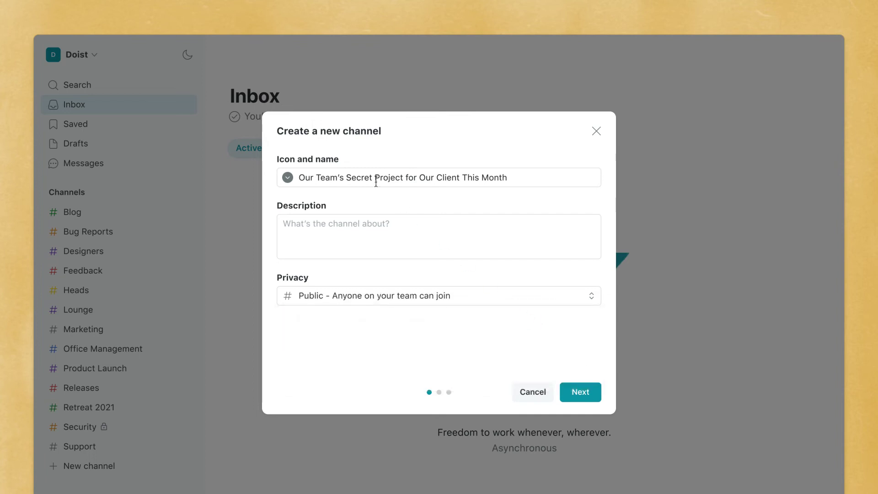
{"action": "left_click", "coordinate": [578, 391]}
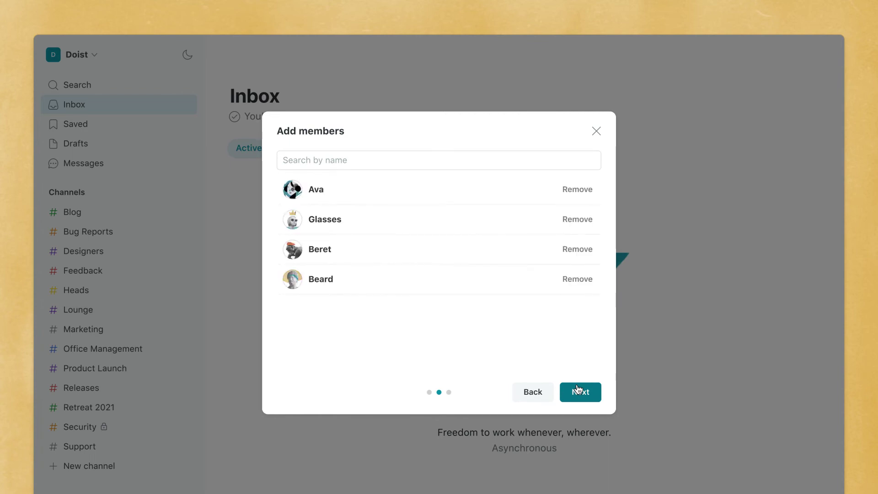
Step: Accept the four members and add Glasses alongside Ava as default participants
{"action": "left_click", "coordinate": [579, 390]}
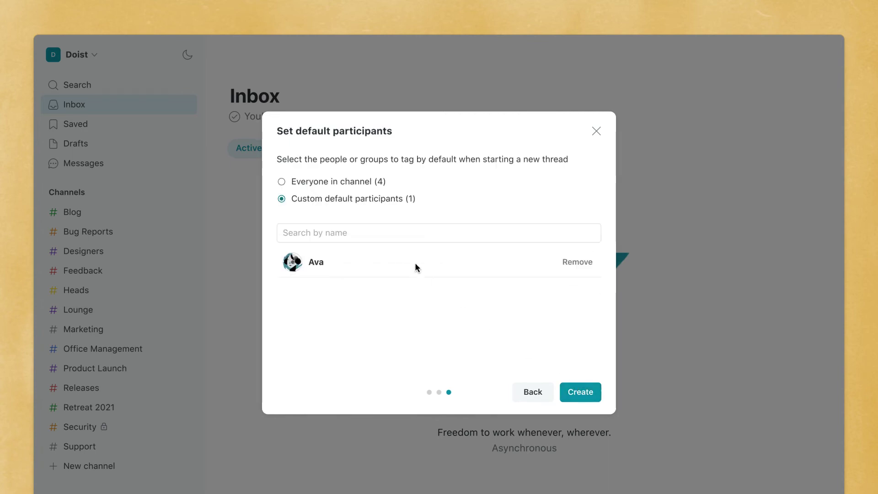
{"action": "left_click", "coordinate": [381, 240]}
{"action": "left_click", "coordinate": [339, 258]}
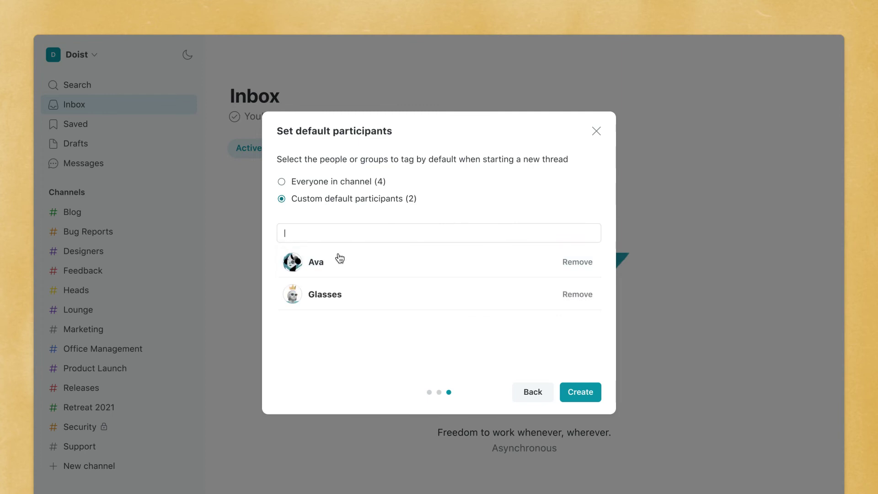
Step: Finish the setup and create the public channel
{"action": "left_click", "coordinate": [580, 392]}
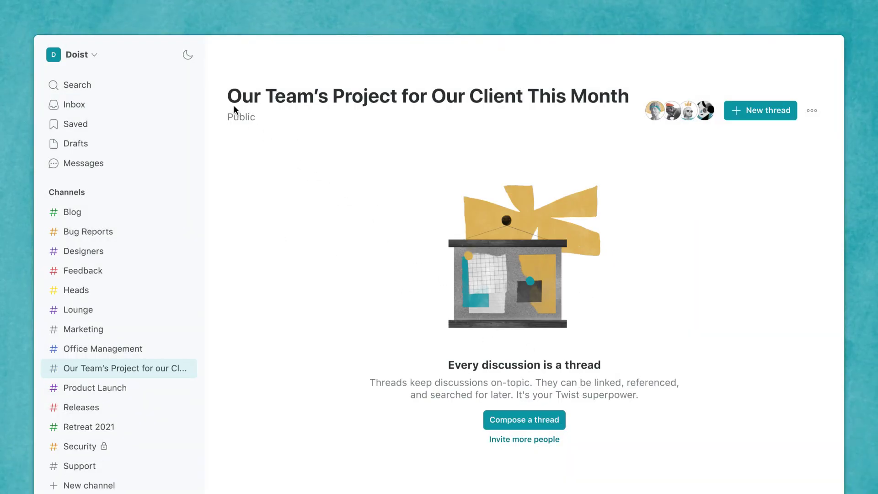